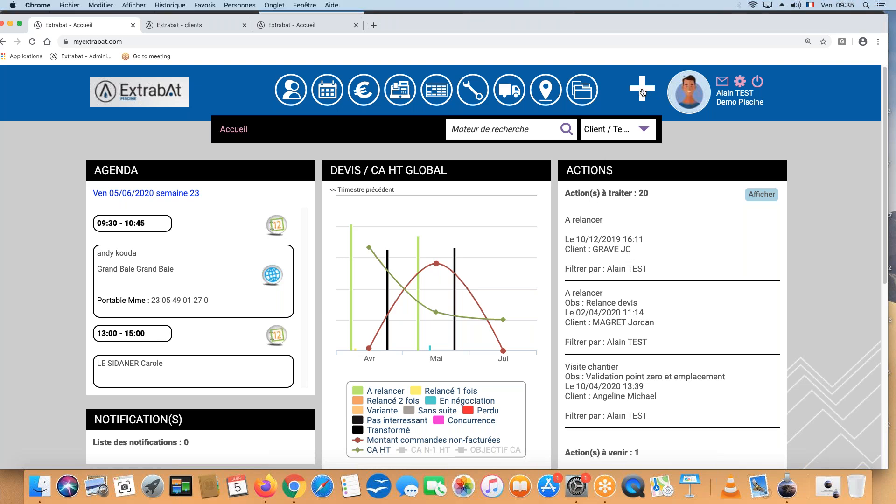
# Open the Paramètres page to view the available settings
pyautogui.click(642, 89)
pyautogui.click(569, 147)
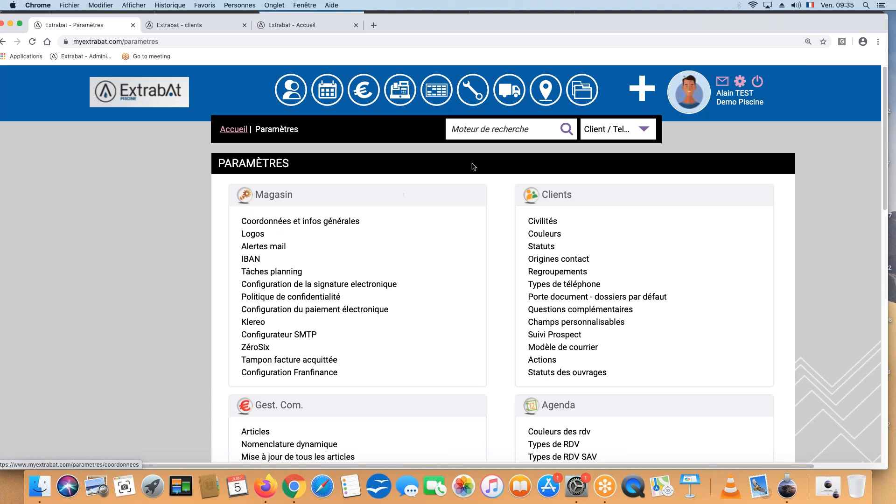
# Search for the customer by last name, open the record marked "En cours de chantier" and start adding an action to it
pyautogui.click(453, 129)
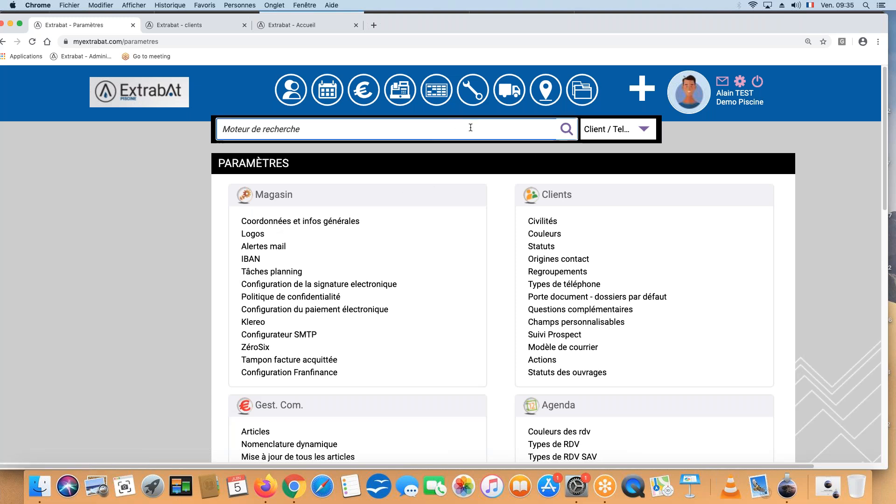
pyautogui.write('girardie')
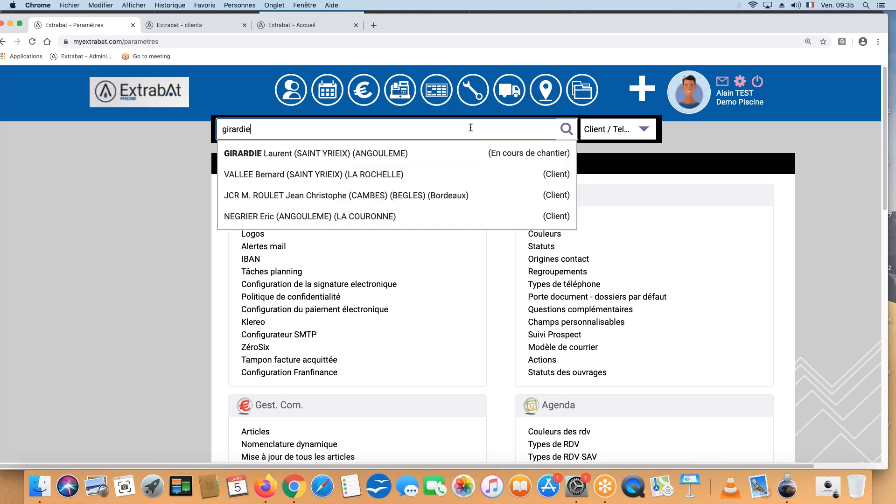
pyautogui.click(282, 156)
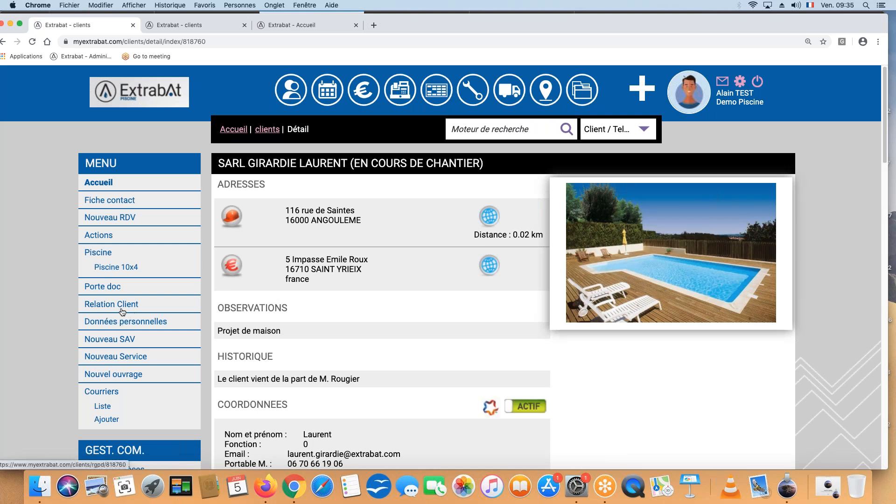
pyautogui.click(100, 240)
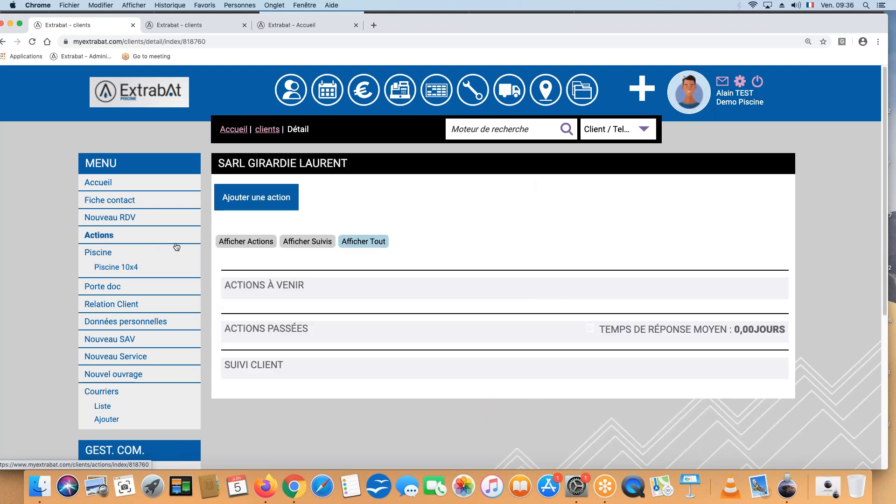
pyautogui.click(239, 199)
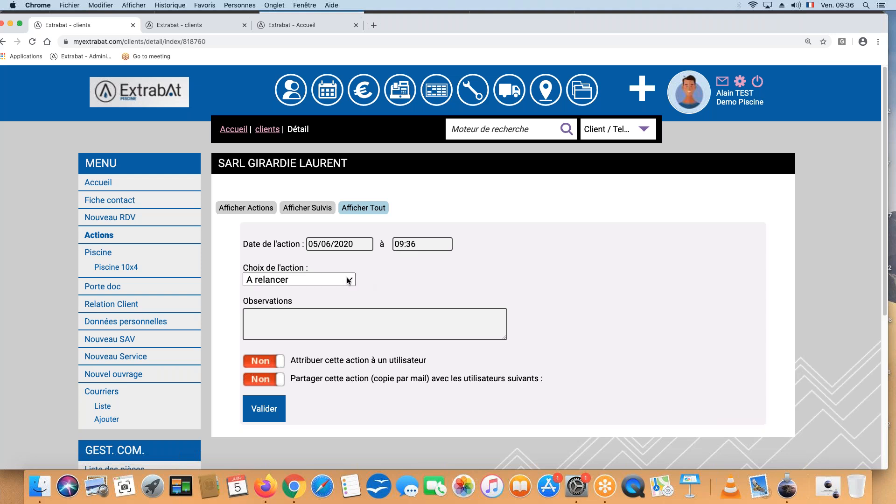
# Enter the observation "Revoir suite devis", the quote number, and "voir si madame préfère avec un spa à coté de sa piscine"
pyautogui.click(273, 317)
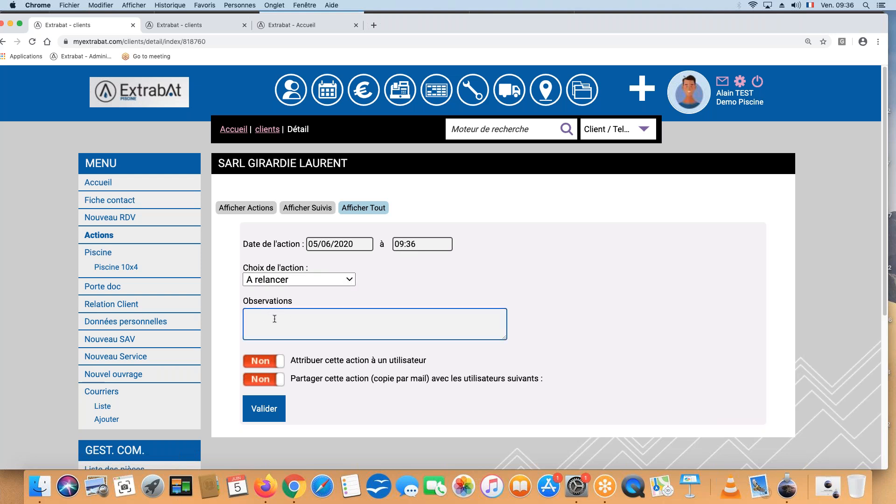
pyautogui.write('Revoir suite devis 04664 voir si ma')
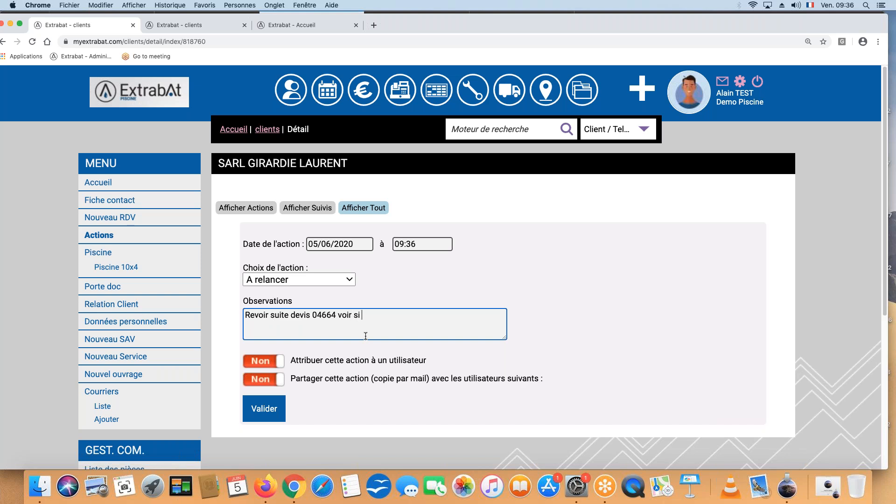
pyautogui.write('dame préfère avec un ')
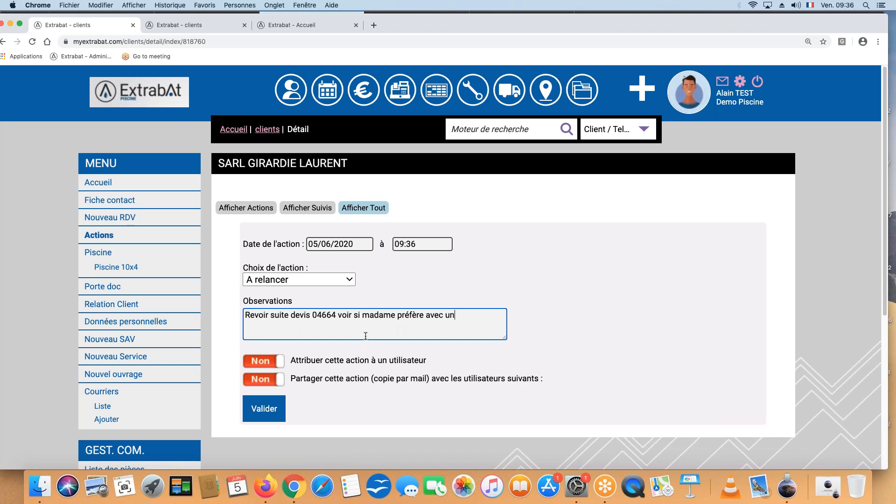
pyautogui.write('spa à coté de sa piscine')
# Enable assigning the "A relancer" action to a user, keeping the preselected current user
pyautogui.click(272, 362)
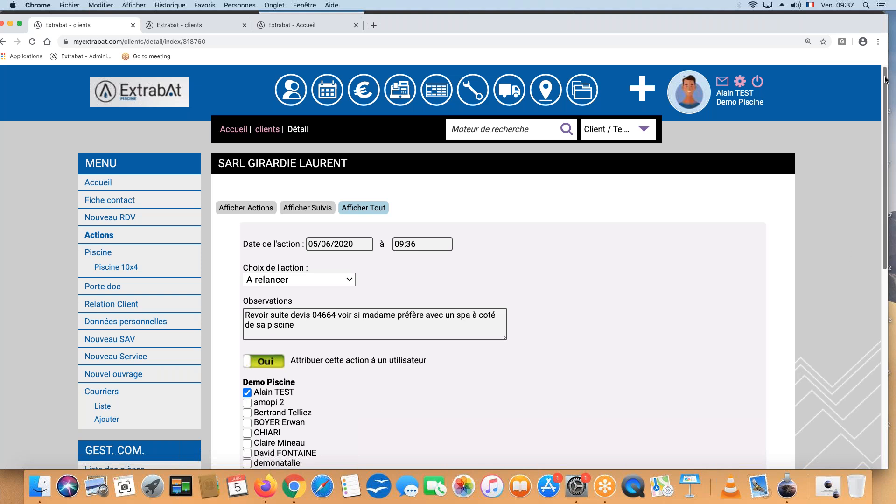
# Try sharing the action by e-mail copy with other users, and switch the sharing off again
pyautogui.scroll(-5, 892, 149)
pyautogui.scroll(-5, 891, 162)
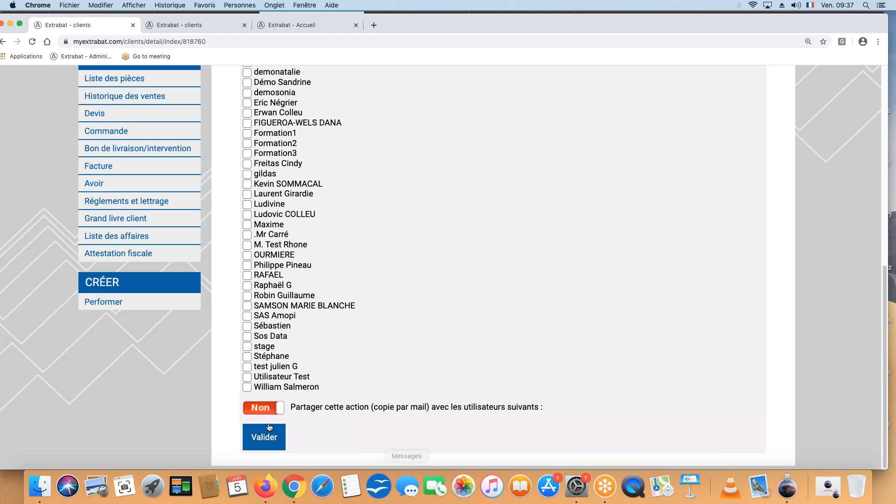
pyautogui.click(267, 410)
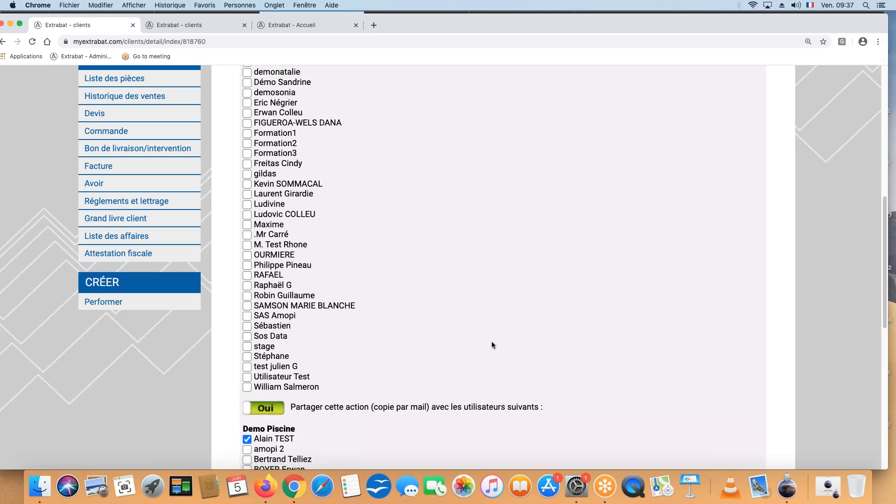
pyautogui.click(263, 409)
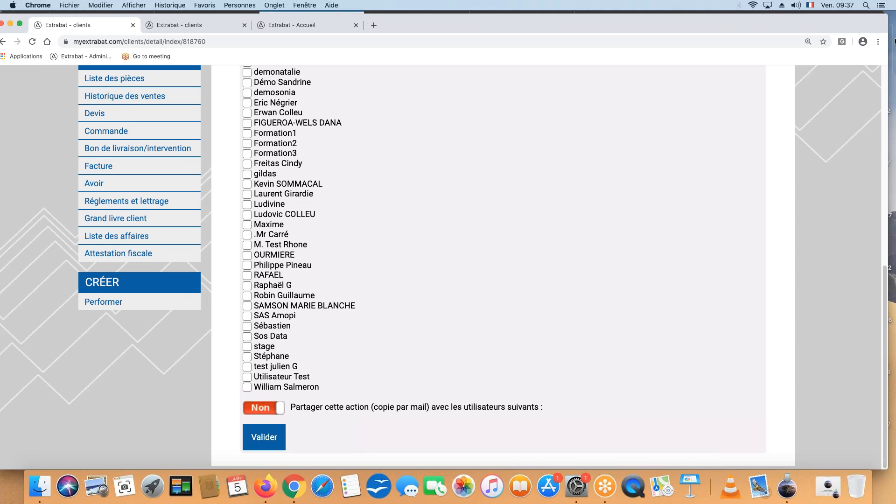
# Set the action's time to 09:37 and save the new action
pyautogui.click(894, 26)
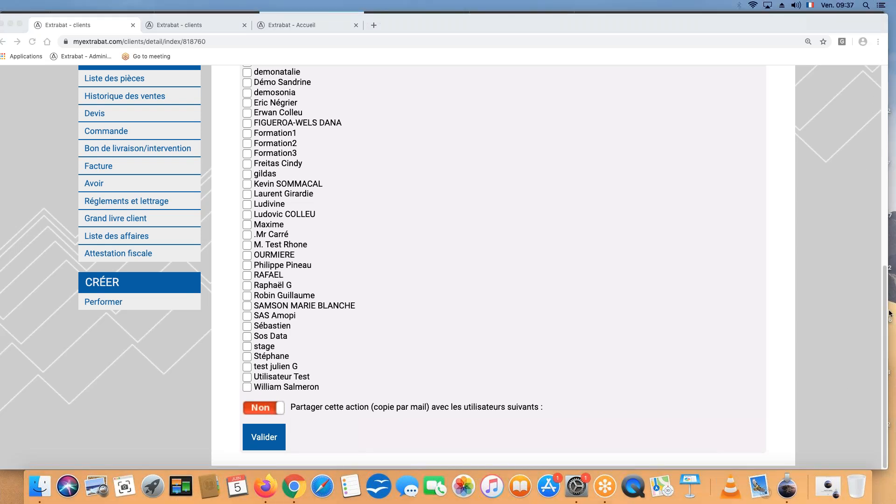
pyautogui.click(873, 110)
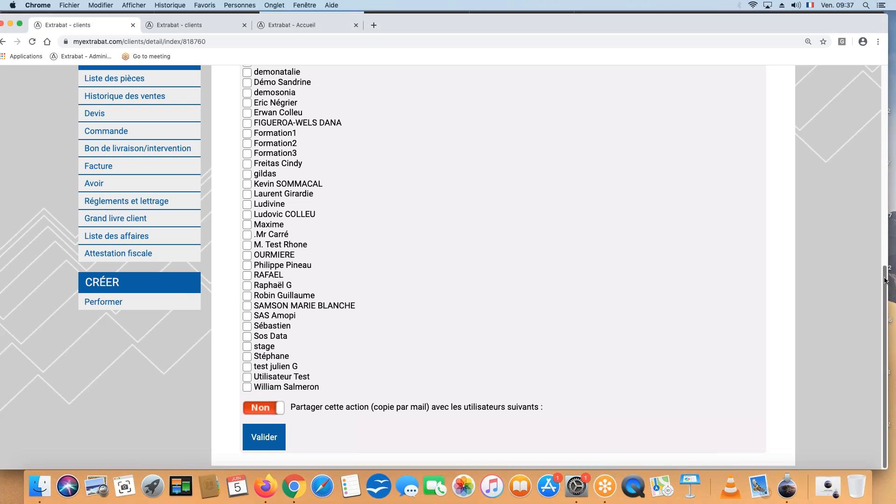
pyautogui.scroll(3, 883, 164)
pyautogui.scroll(5, 883, 163)
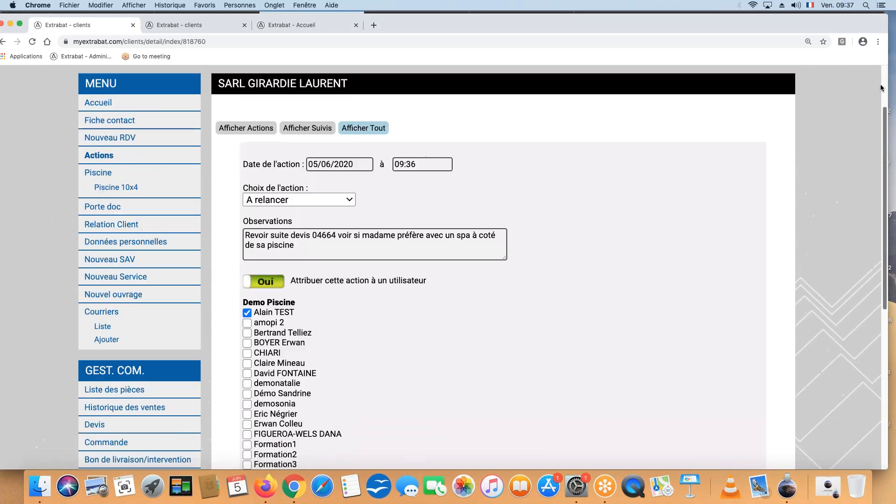
pyautogui.click(415, 244)
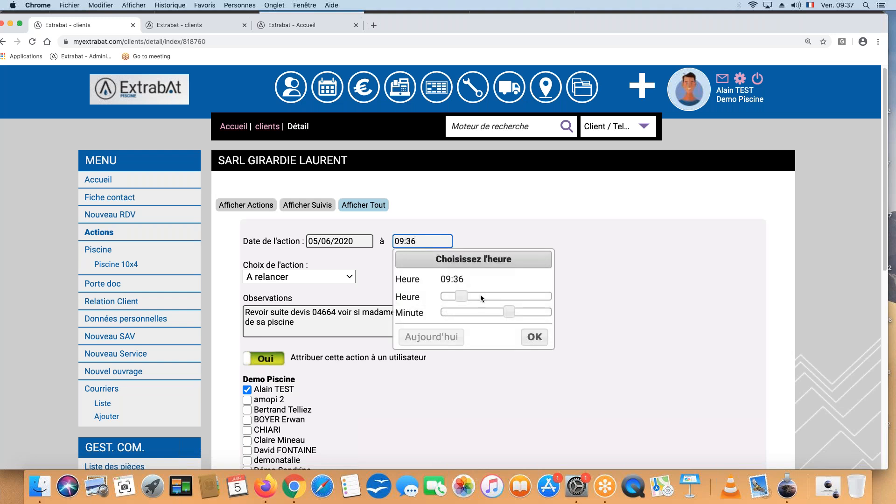
pyautogui.moveTo(507, 310); pyautogui.dragTo(509, 309)
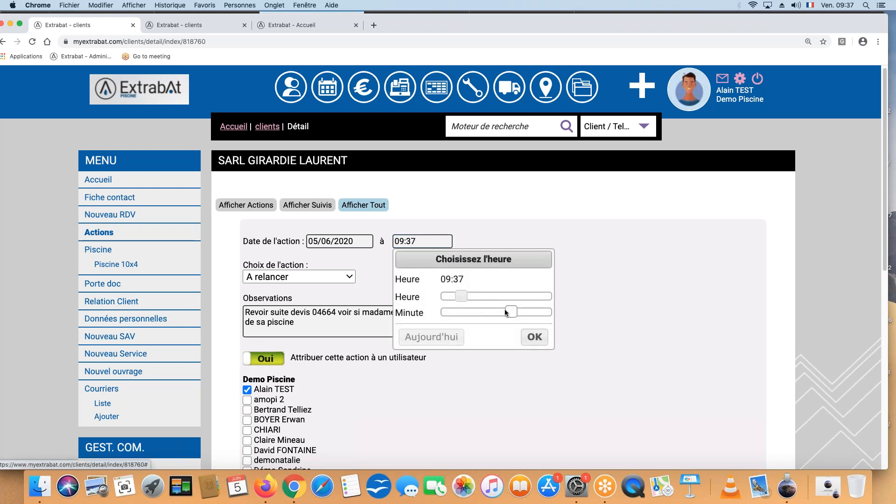
pyautogui.click(535, 338)
pyautogui.scroll(-10, 544, 365)
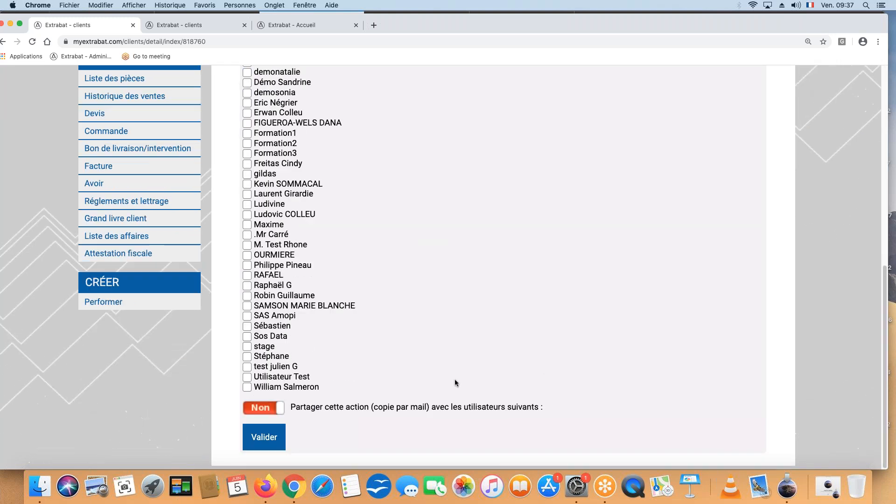
pyautogui.click(276, 437)
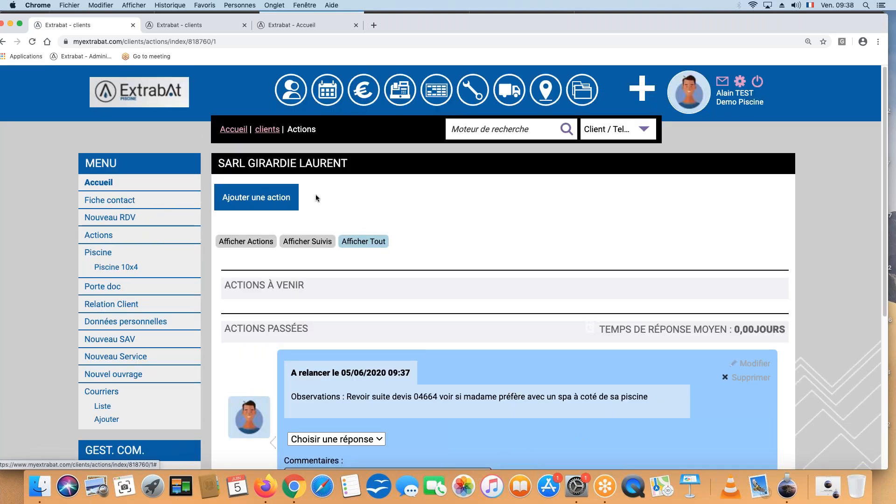
# Open the saved "A relancer" action of 05/06/2020 09:37 for editing from the home page's list of actions to process
pyautogui.click(132, 94)
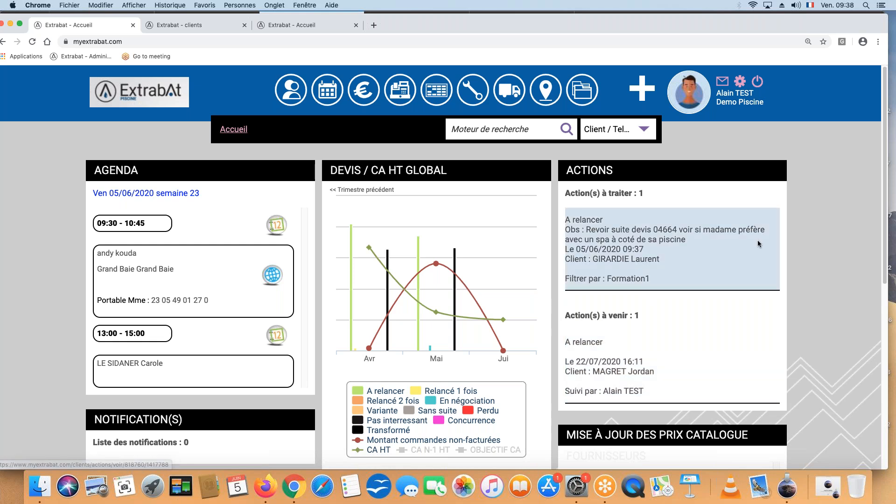
pyautogui.click(621, 237)
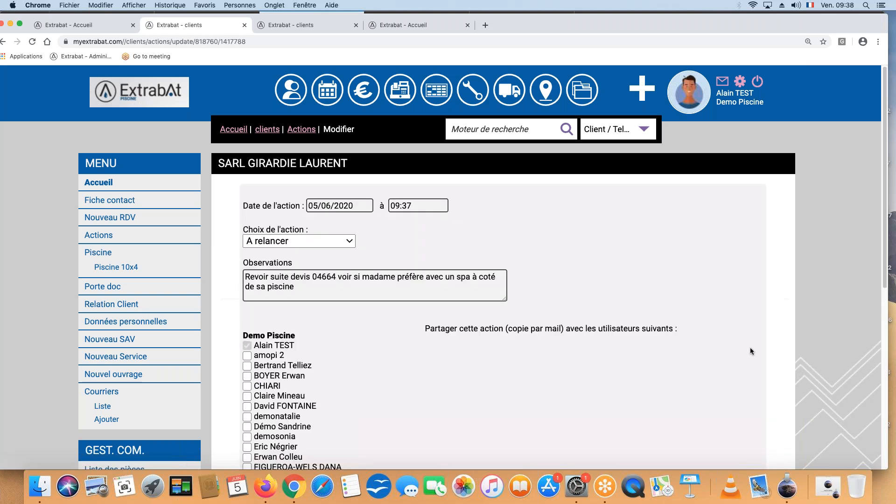
# Add a second line to the action's observations reading "Vendredi j'ai laissé un message sur son répondeur"
pyautogui.click(402, 297)
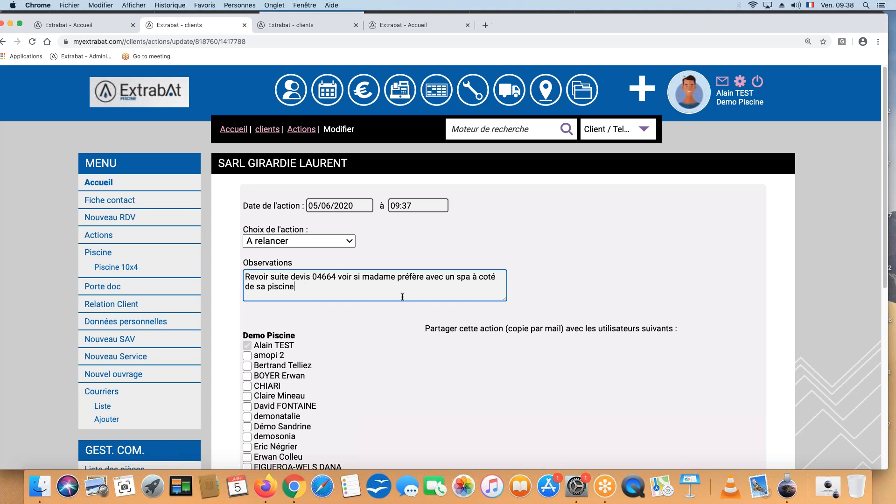
pyautogui.press('Return')
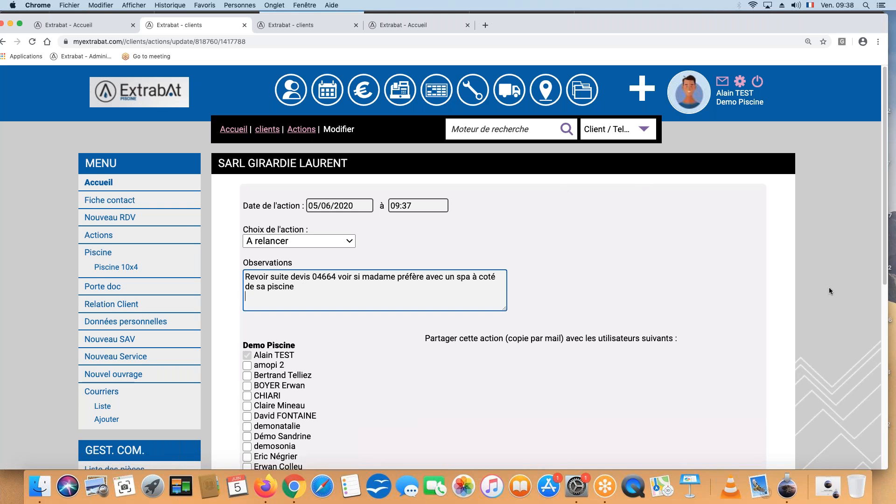
pyautogui.write("Vendredi j'ai laissé un m")
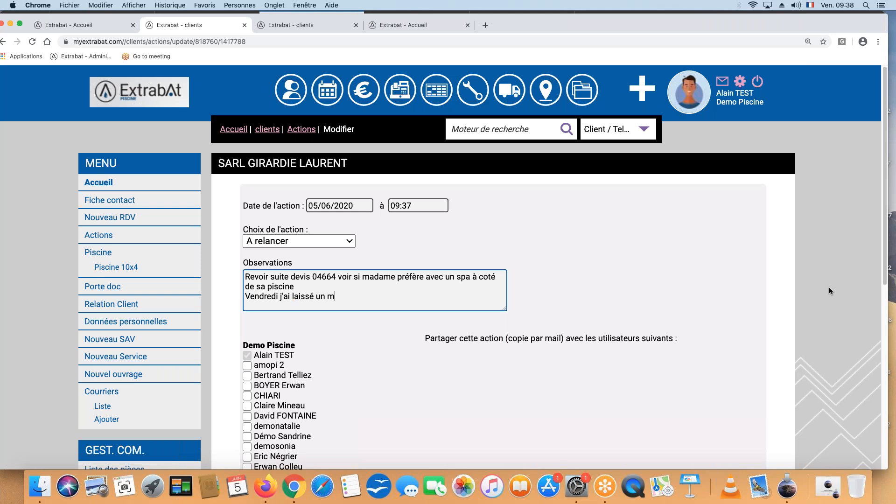
pyautogui.write('essage sur son répo')
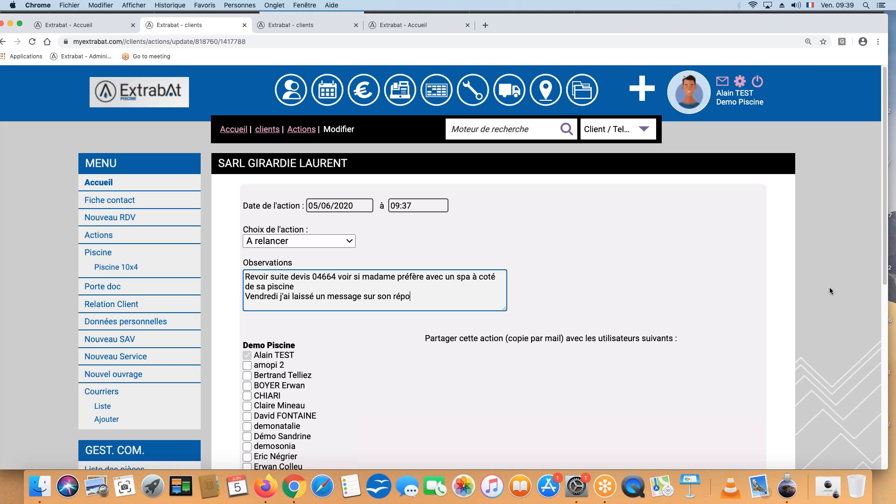
pyautogui.write('ndeur')
# Reschedule the action to 08/06/2020 at 08:00 and save the changes
pyautogui.click(323, 201)
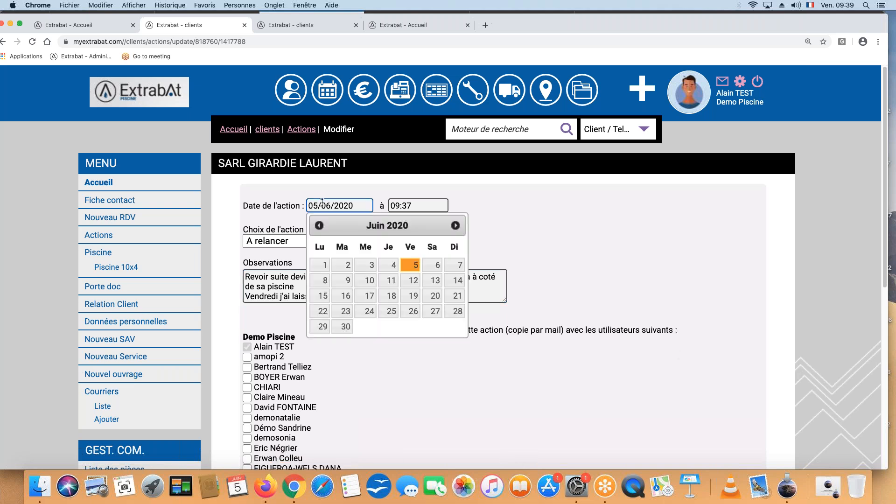
pyautogui.click(324, 280)
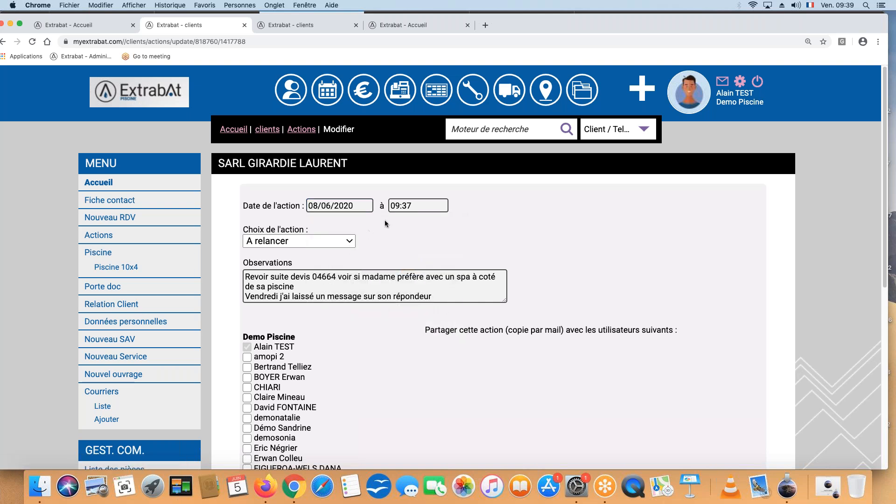
pyautogui.click(400, 205)
pyautogui.moveTo(453, 259)
pyautogui.mouseDown()
pyautogui.moveTo(445, 259)
pyautogui.moveTo(452, 260)
pyautogui.mouseUp()
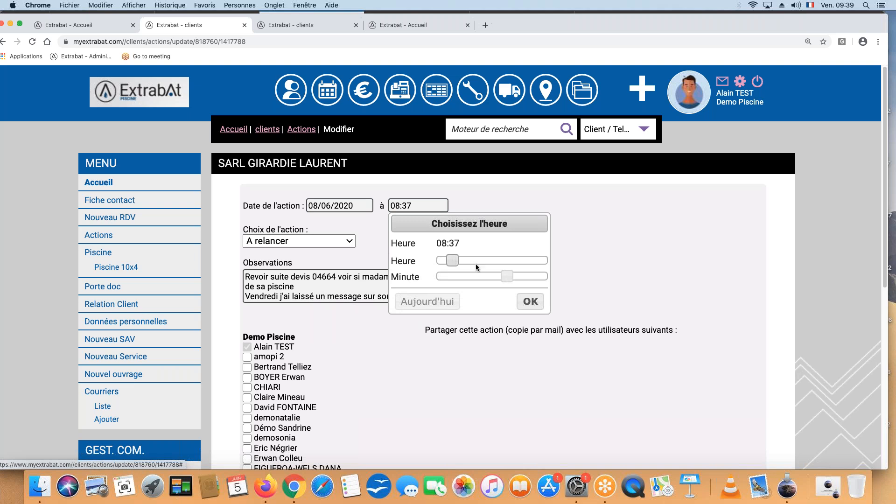
pyautogui.moveTo(506, 276); pyautogui.dragTo(436, 275)
pyautogui.click(531, 302)
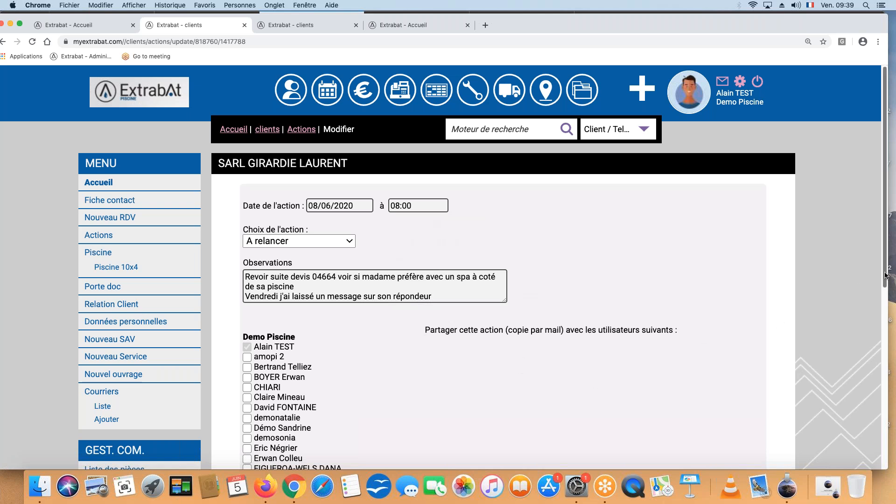
pyautogui.moveTo(888, 271); pyautogui.dragTo(882, 455)
pyautogui.click(257, 442)
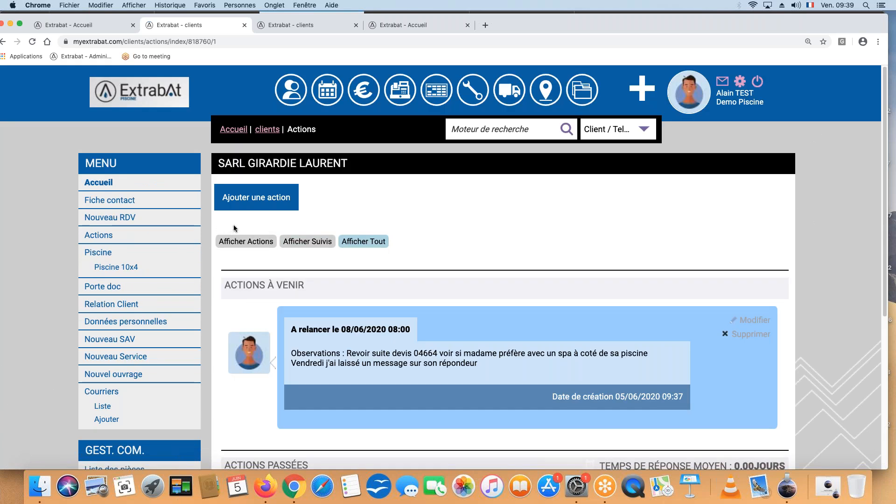
# Return to the home page and check the rescheduled action among the upcoming actions
pyautogui.click(151, 99)
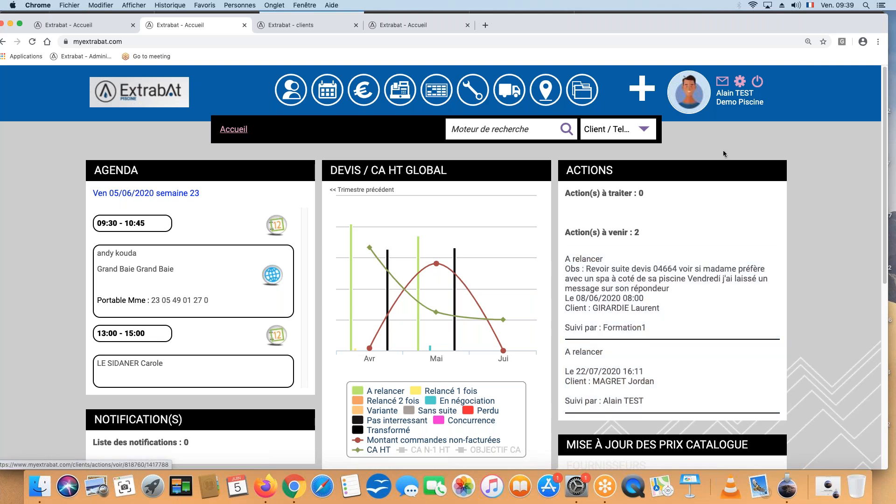
# In the user preferences, switch receiving an e-mail copy when an action is created off and back on
pyautogui.click(743, 83)
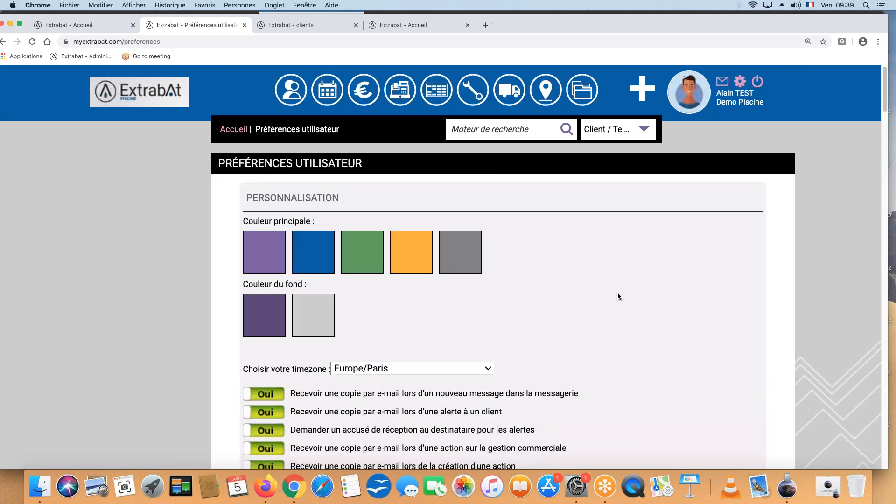
pyautogui.click(887, 156)
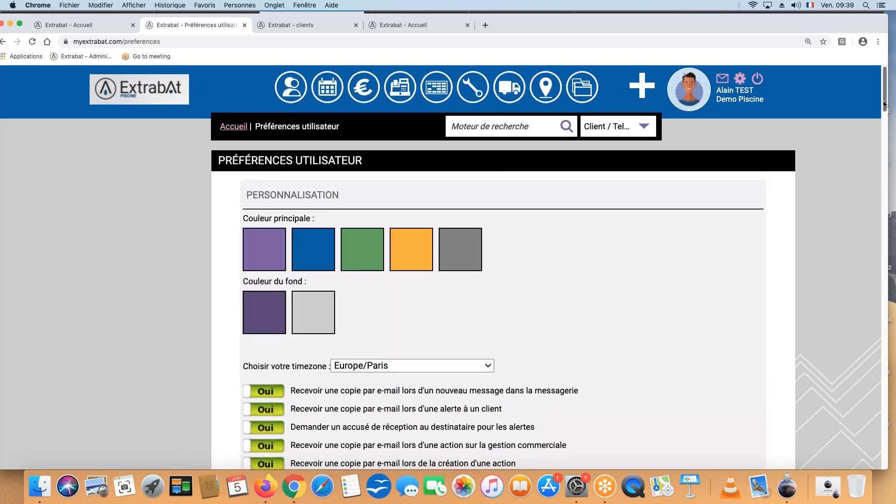
pyautogui.moveTo(887, 156); pyautogui.dragTo(884, 137)
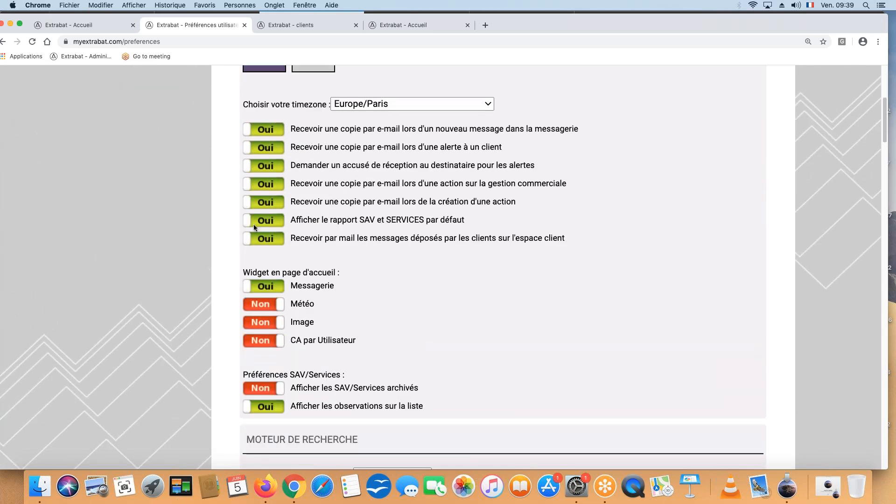
pyautogui.click(269, 202)
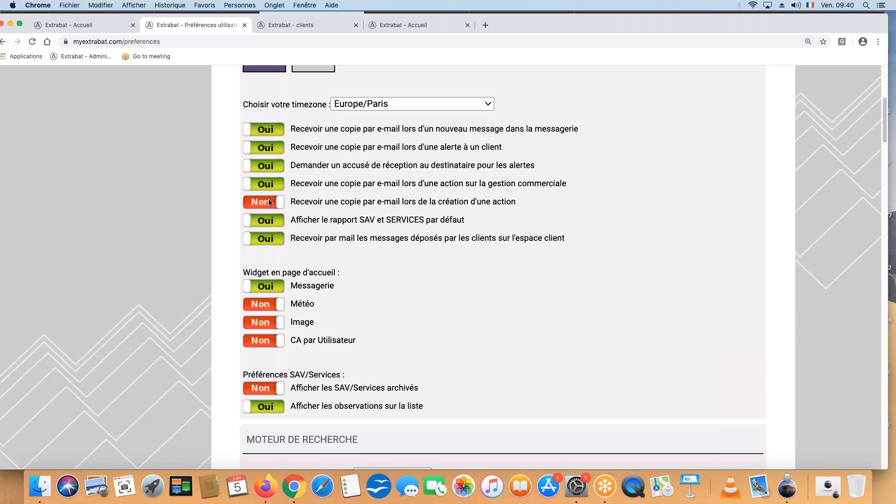
pyautogui.click(273, 202)
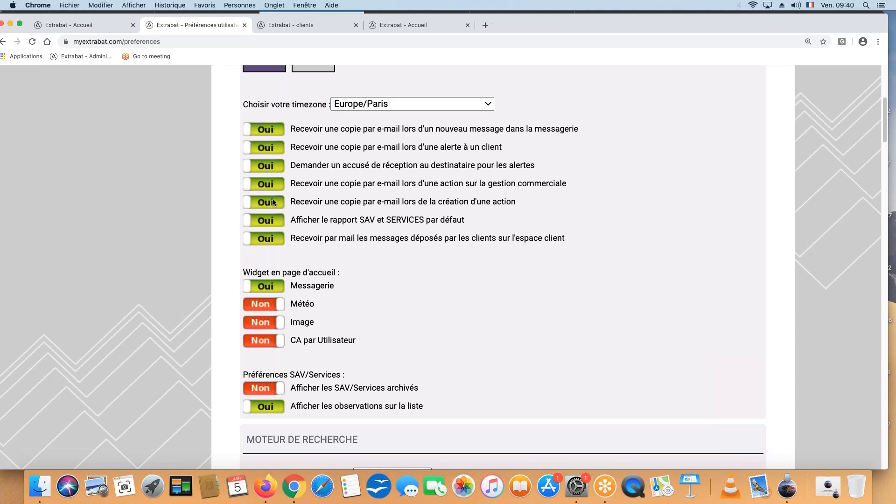